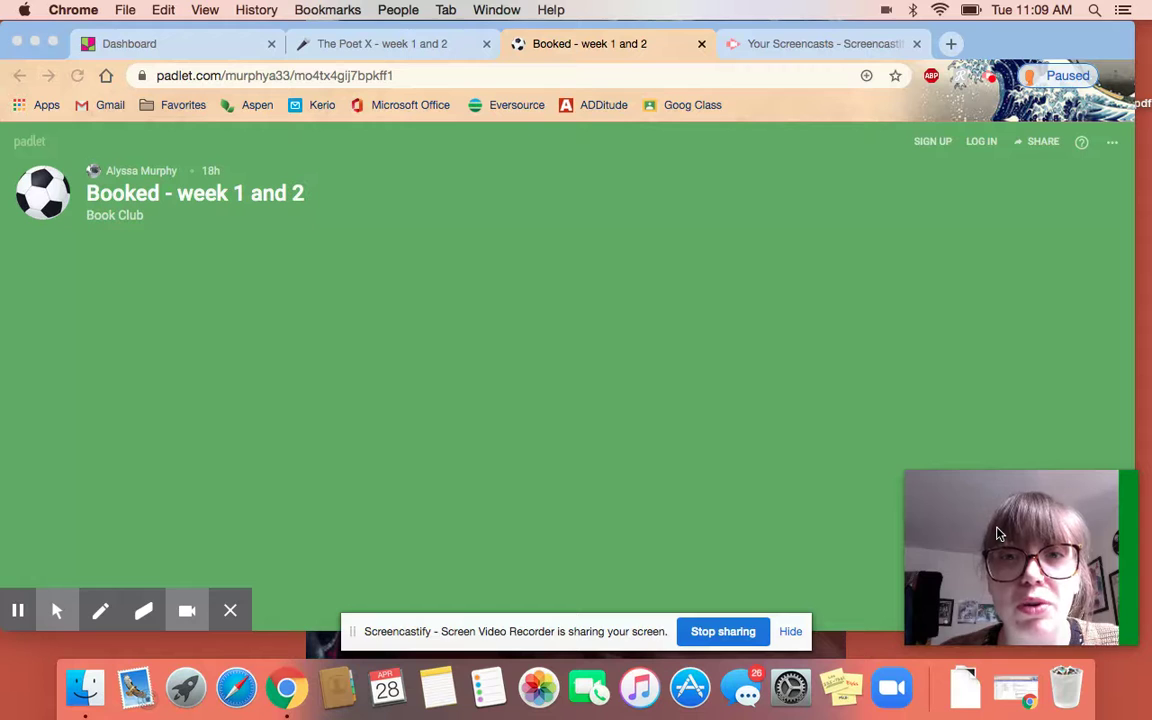
- Create a new blank post on the Booked - week 1 and 2 board with the pink + button
{"action": "left_click_drag", "start_coordinate": [985, 471], "coordinate": [975, 484]}
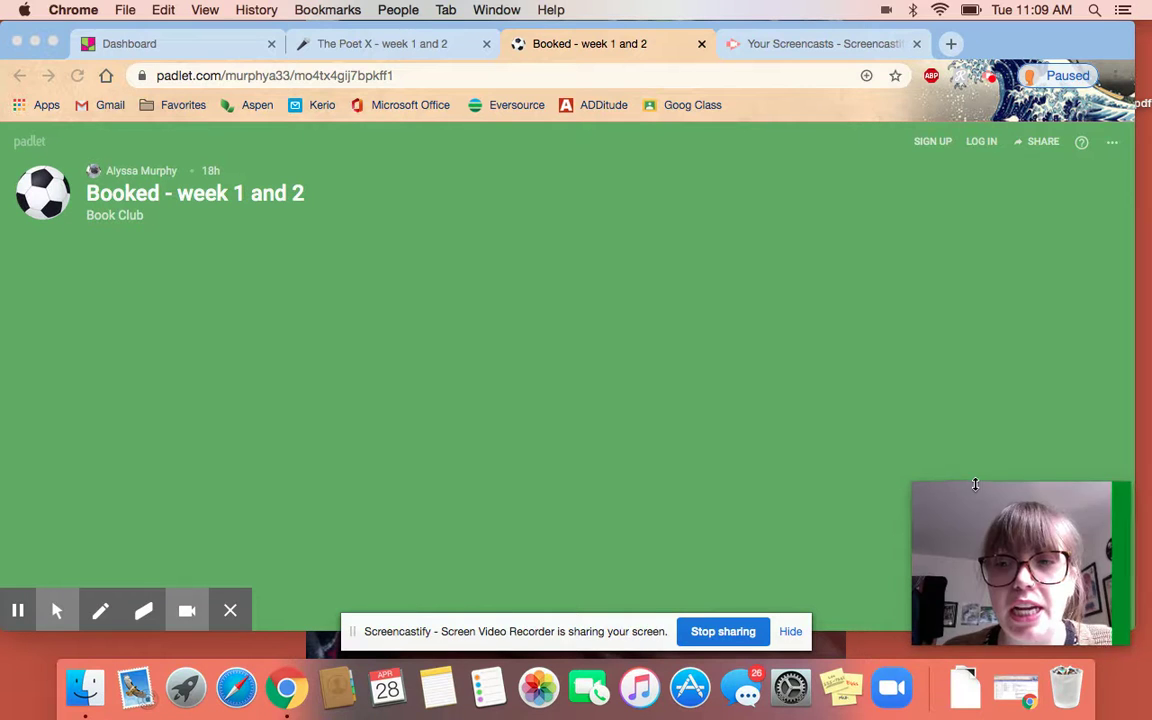
{"action": "mouse_move", "coordinate": [998, 496]}
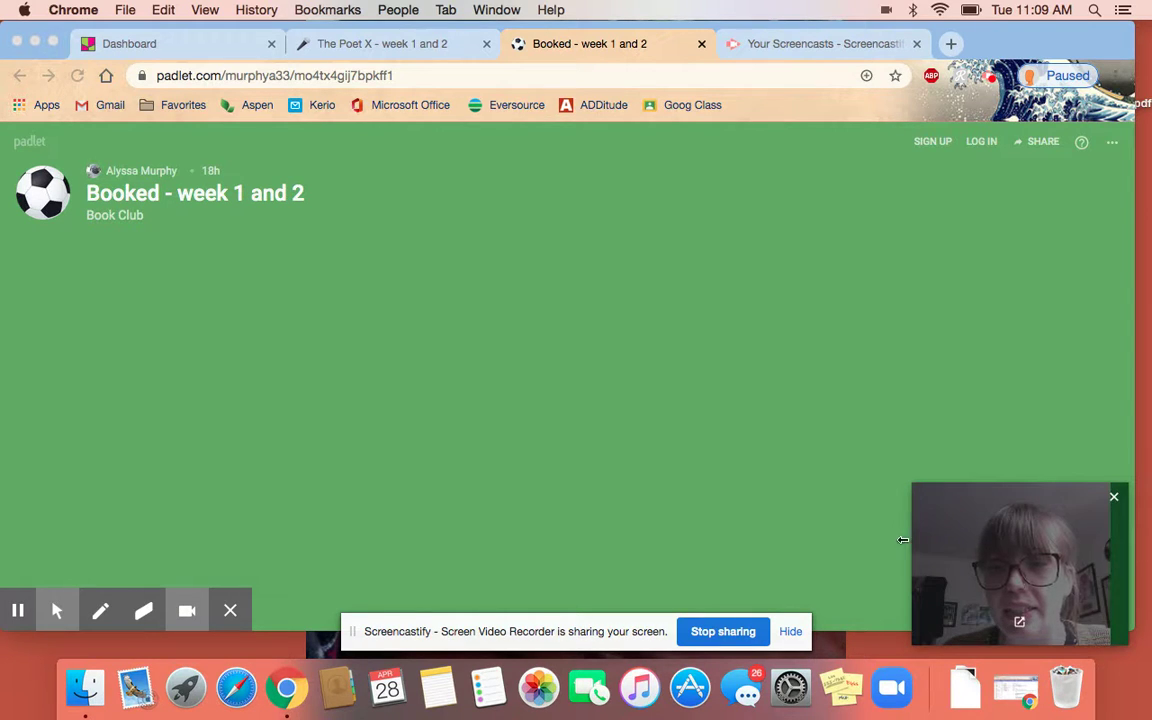
{"action": "left_click_drag", "start_coordinate": [922, 500], "coordinate": [829, 622]}
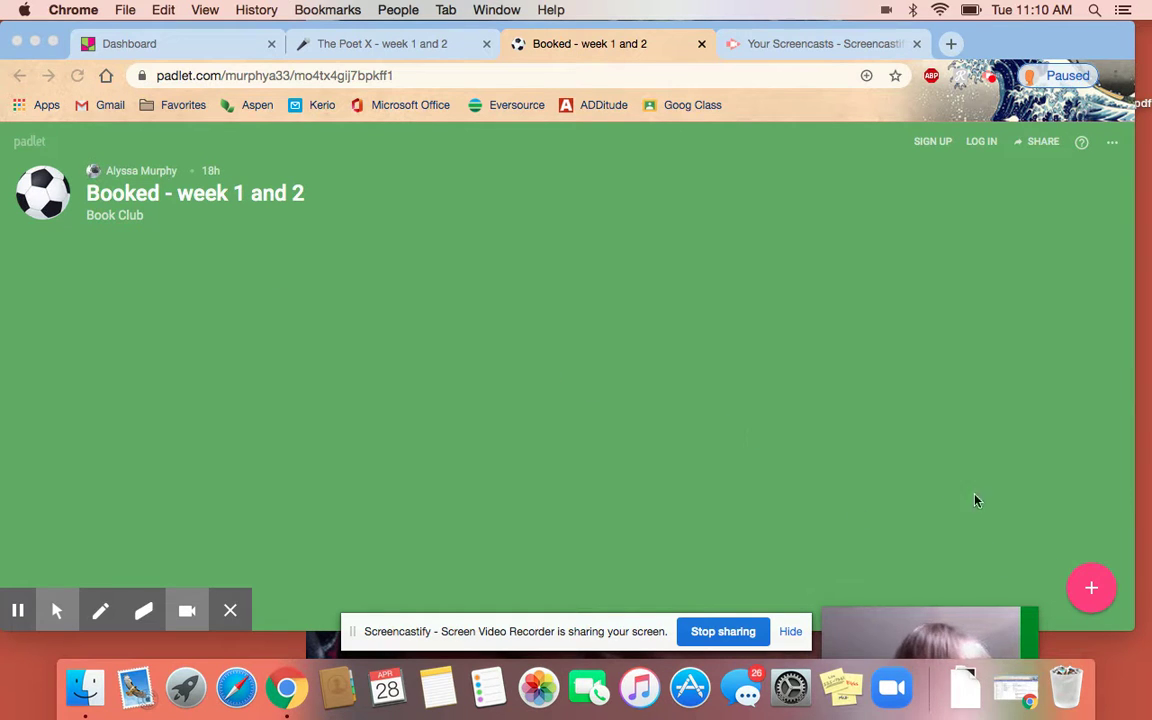
{"action": "left_click", "coordinate": [964, 545]}
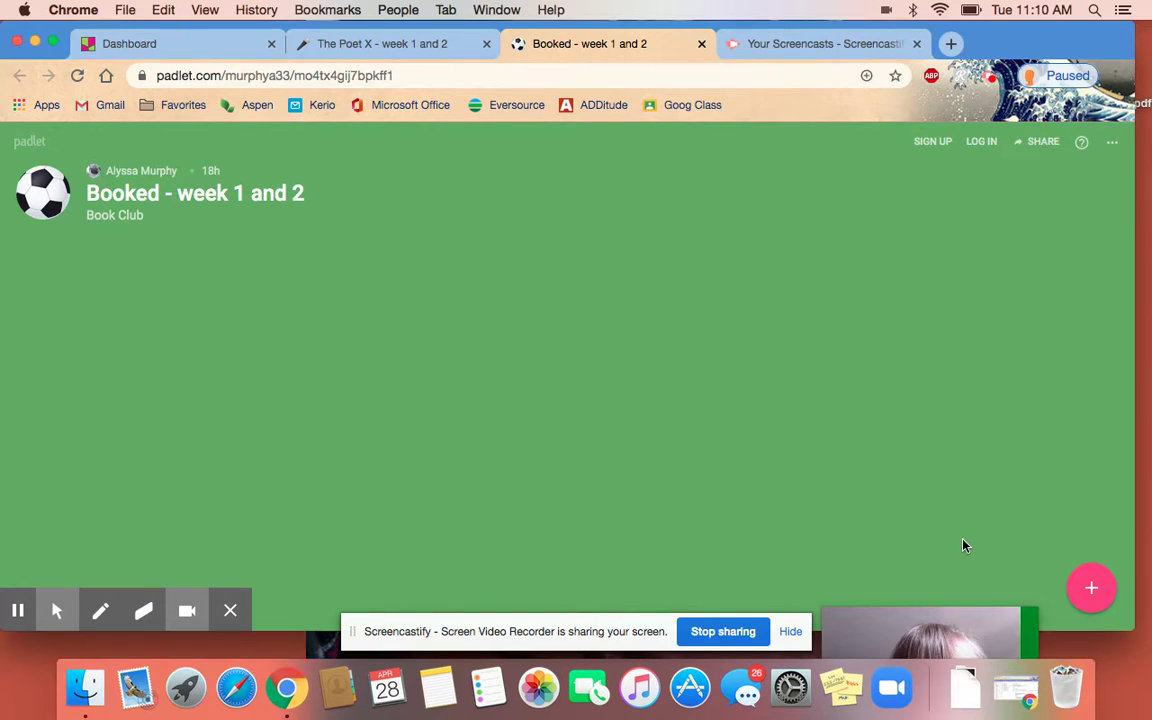
{"action": "left_click", "coordinate": [1093, 591]}
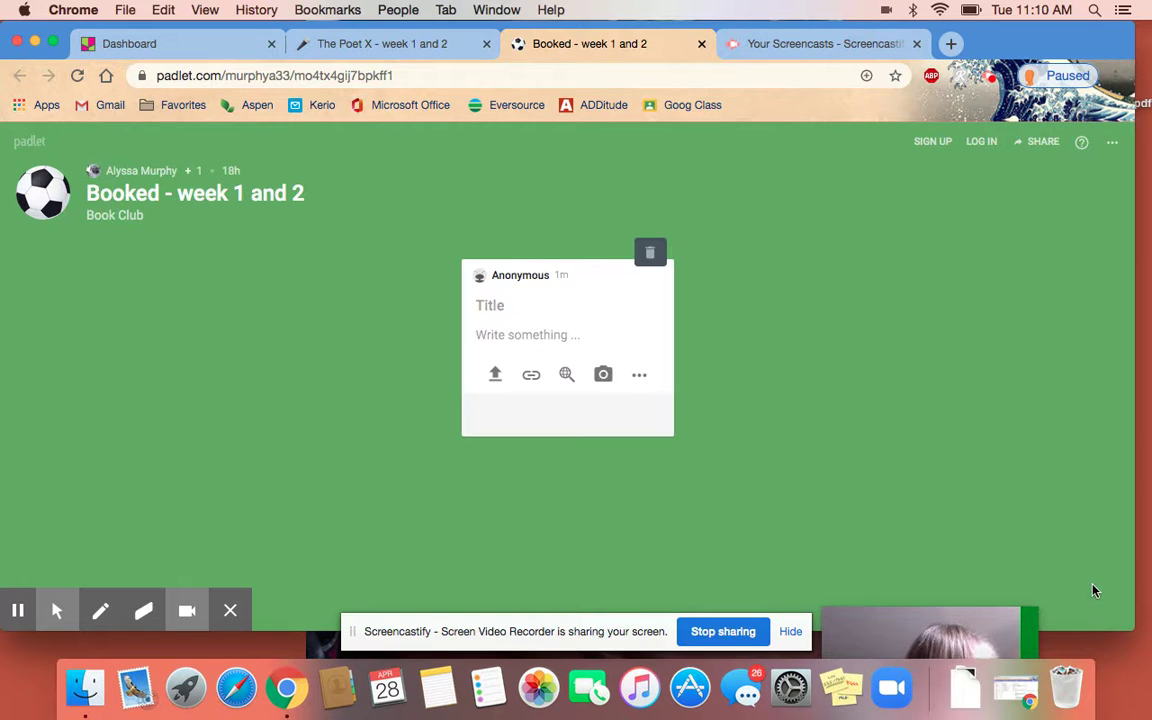
{"action": "left_click", "coordinate": [503, 280]}
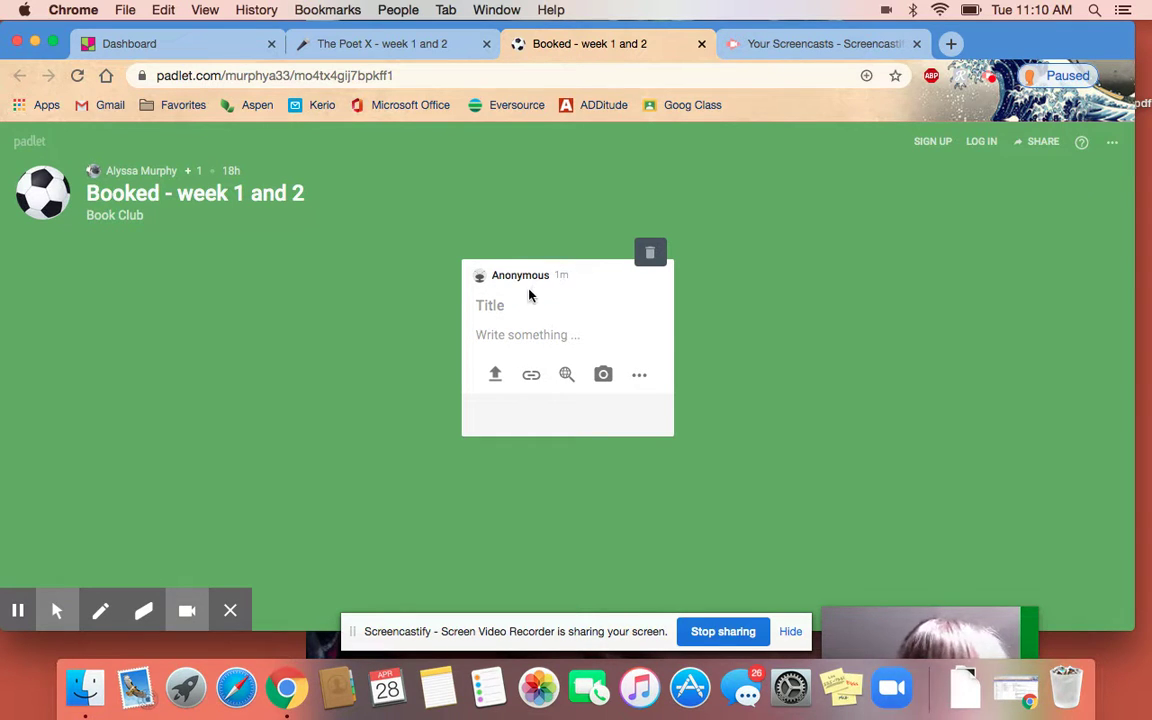
{"action": "left_click", "coordinate": [566, 268]}
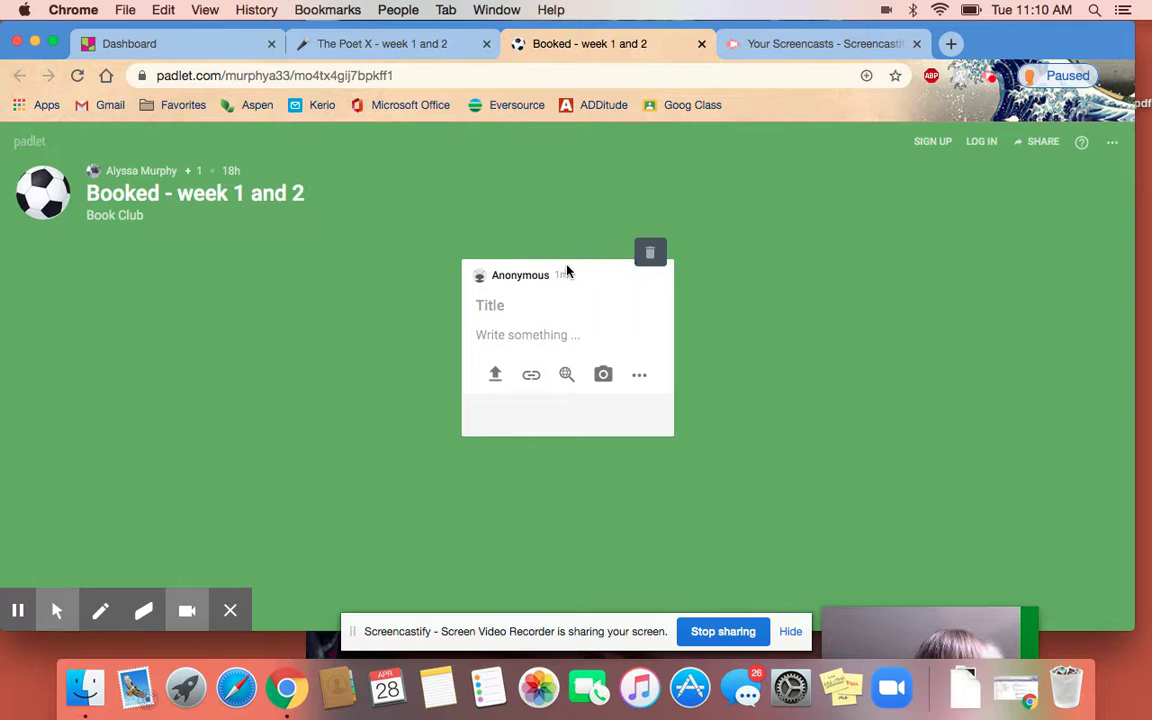
{"action": "double_click", "coordinate": [596, 276]}
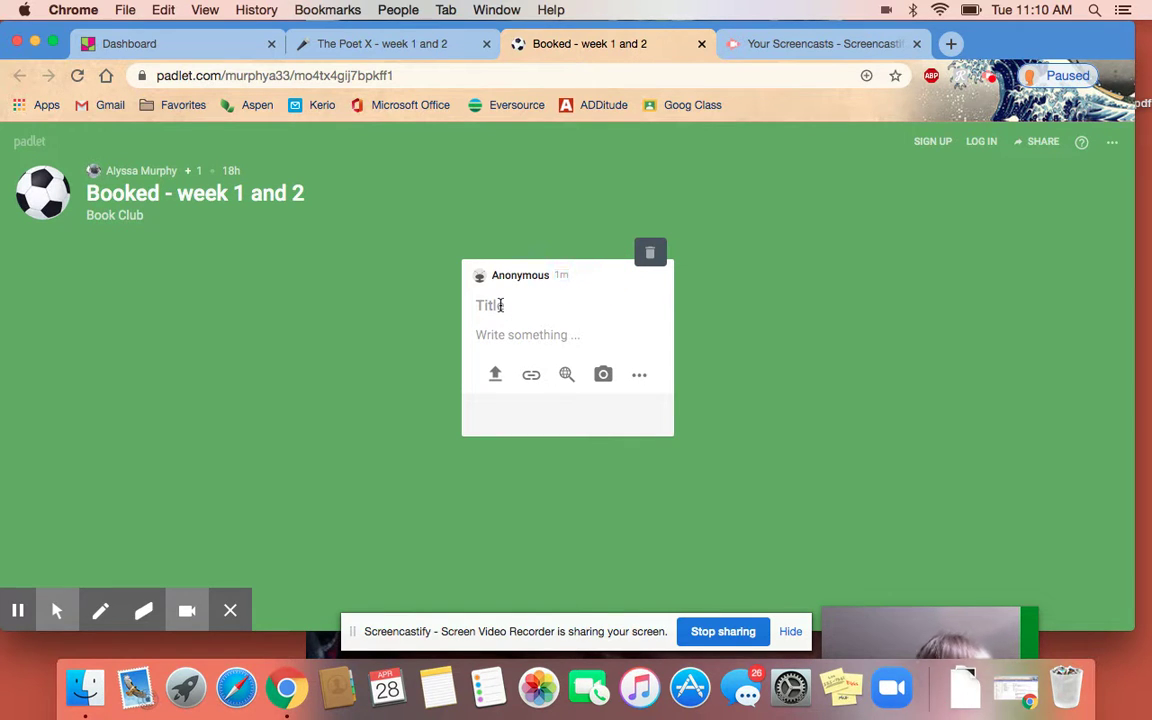
- Title the post as the teacher's Fun Fact! and write 'I'm a vegetarian, and I have been one since 2009.'
{"action": "type", "text": "Ms. Murphy's Fun Fact!"}
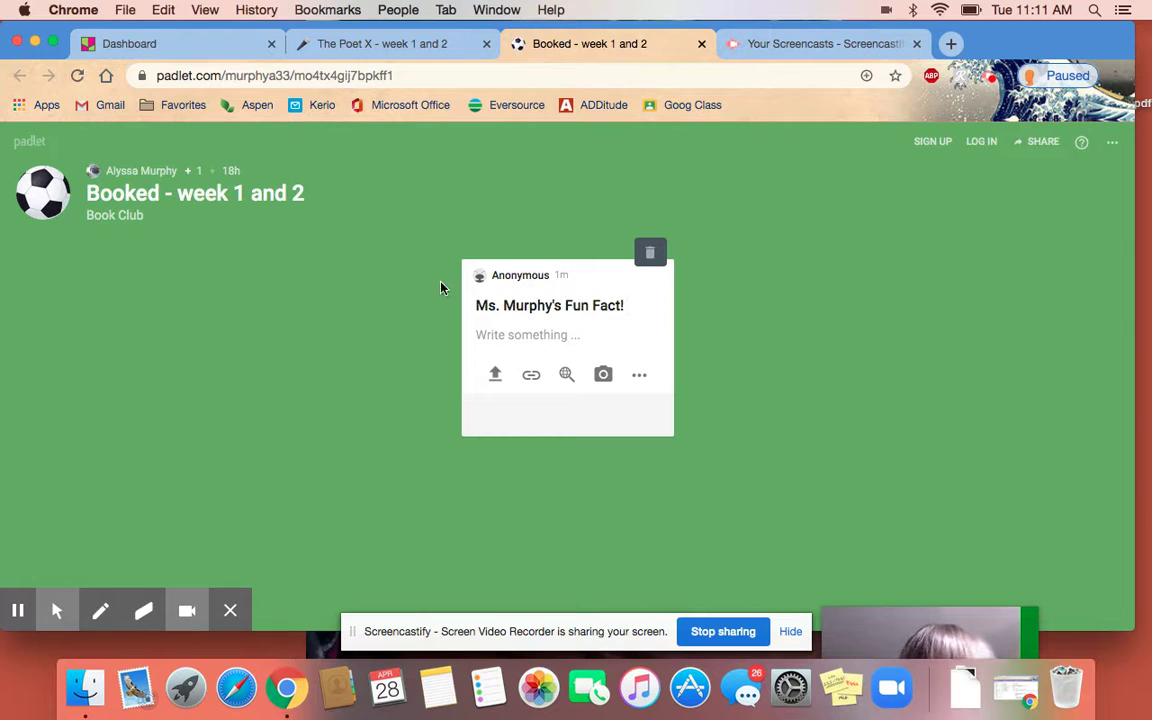
{"action": "left_click", "coordinate": [557, 338]}
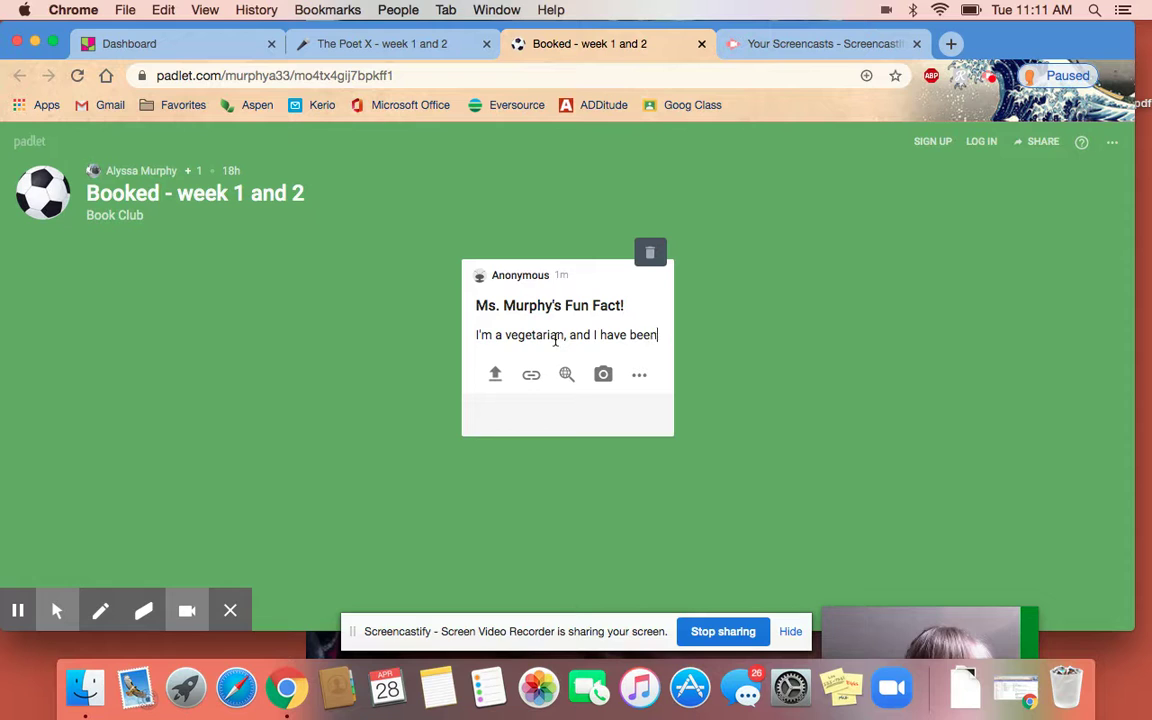
{"action": "type", "text": "one since 2009."}
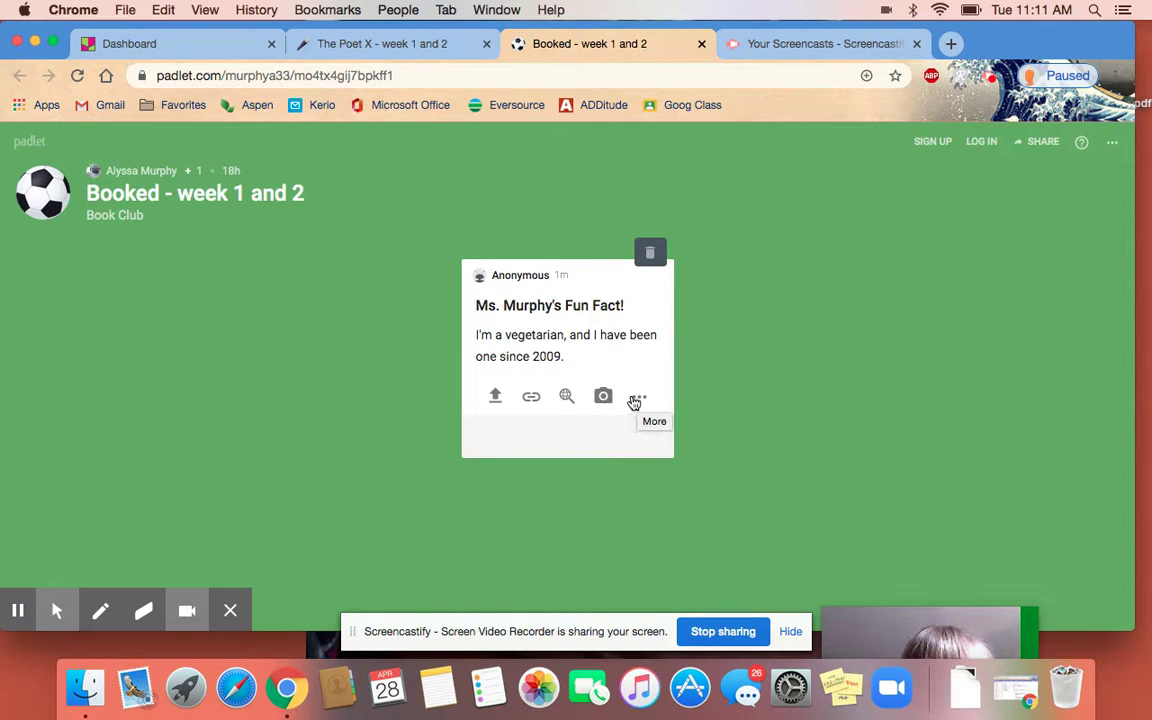
- Search Padlet's web images for 'vegetarian tacos' and attach a taco photo to the post
{"action": "left_click", "coordinate": [566, 397]}
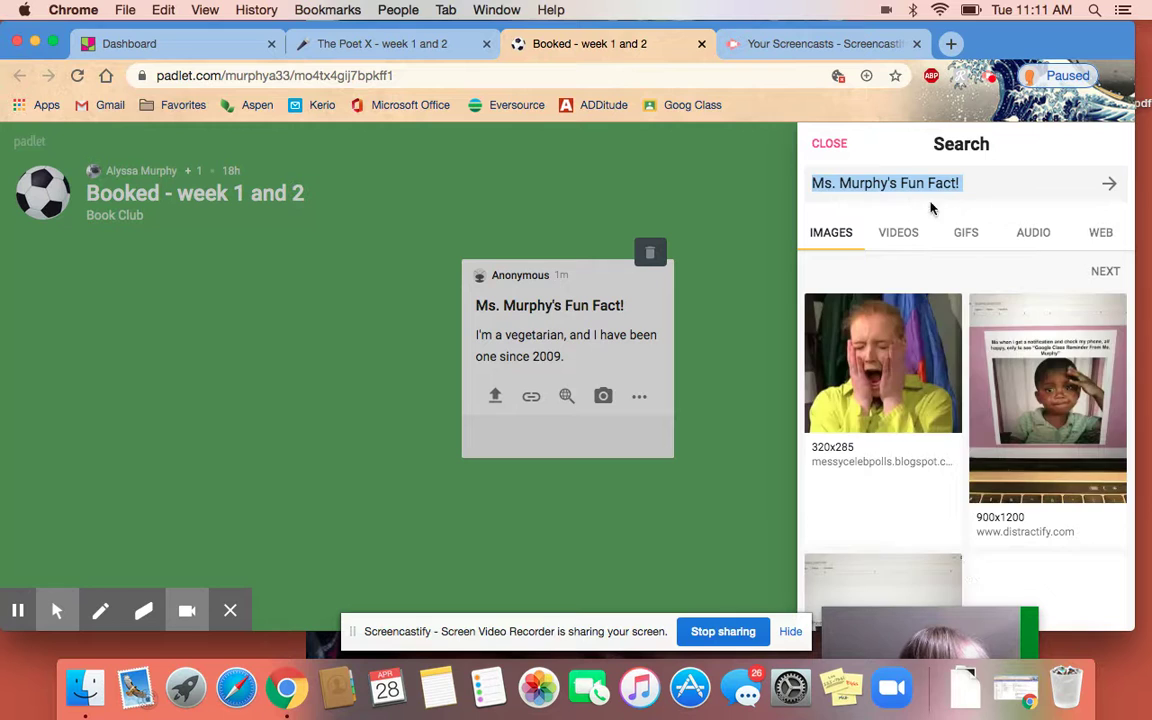
{"action": "left_click", "coordinate": [828, 180]}
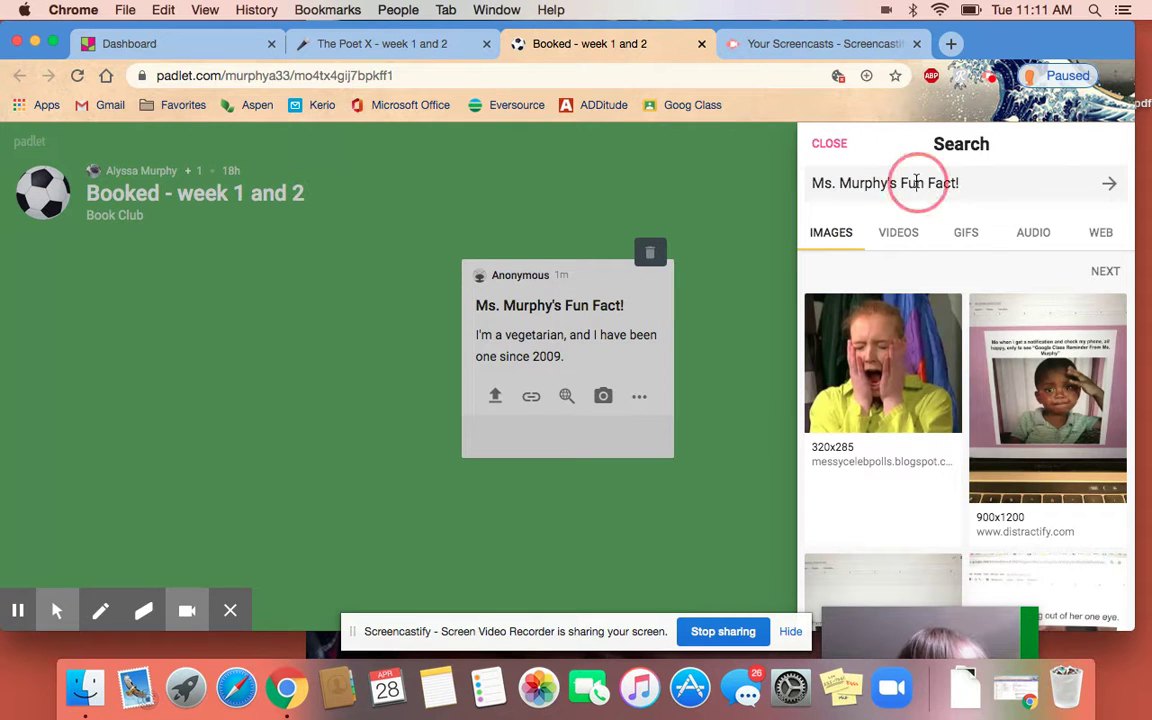
{"action": "triple_click", "coordinate": [917, 182]}
{"action": "type", "text": "v"}
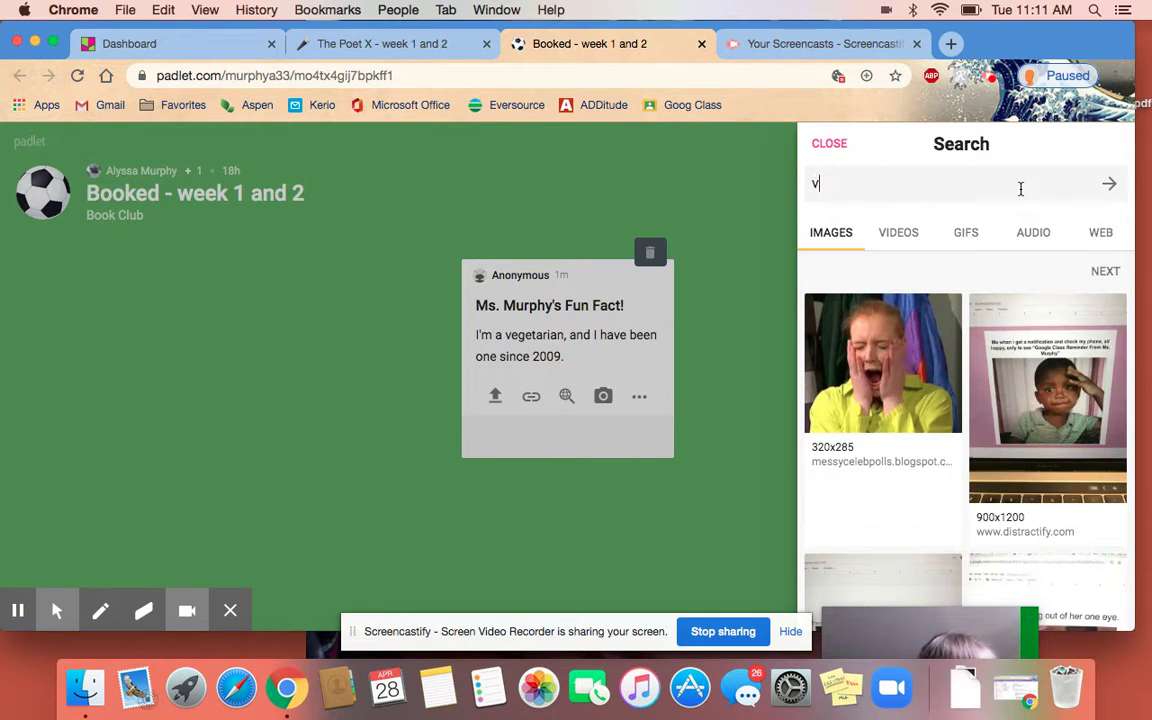
{"action": "type", "text": "egetarian"}
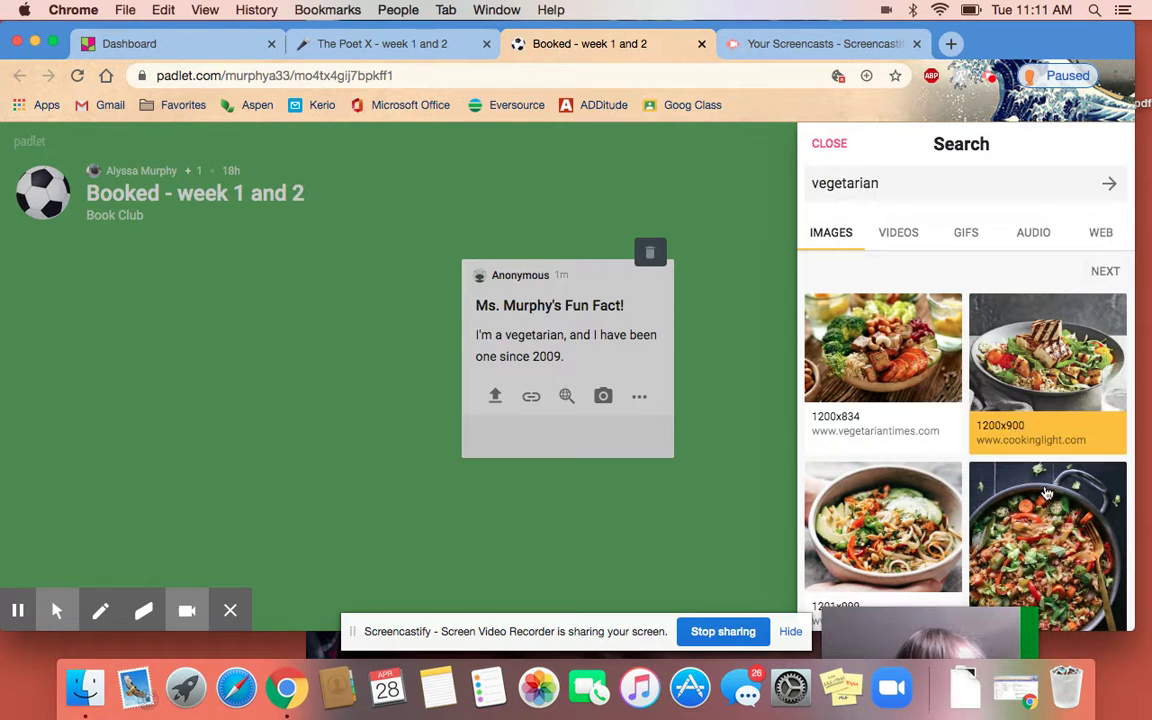
{"action": "scroll", "coordinate": [942, 430], "scroll_direction": "down", "scroll_amount": 3}
{"action": "scroll", "coordinate": [942, 430], "scroll_direction": "up", "scroll_amount": 3}
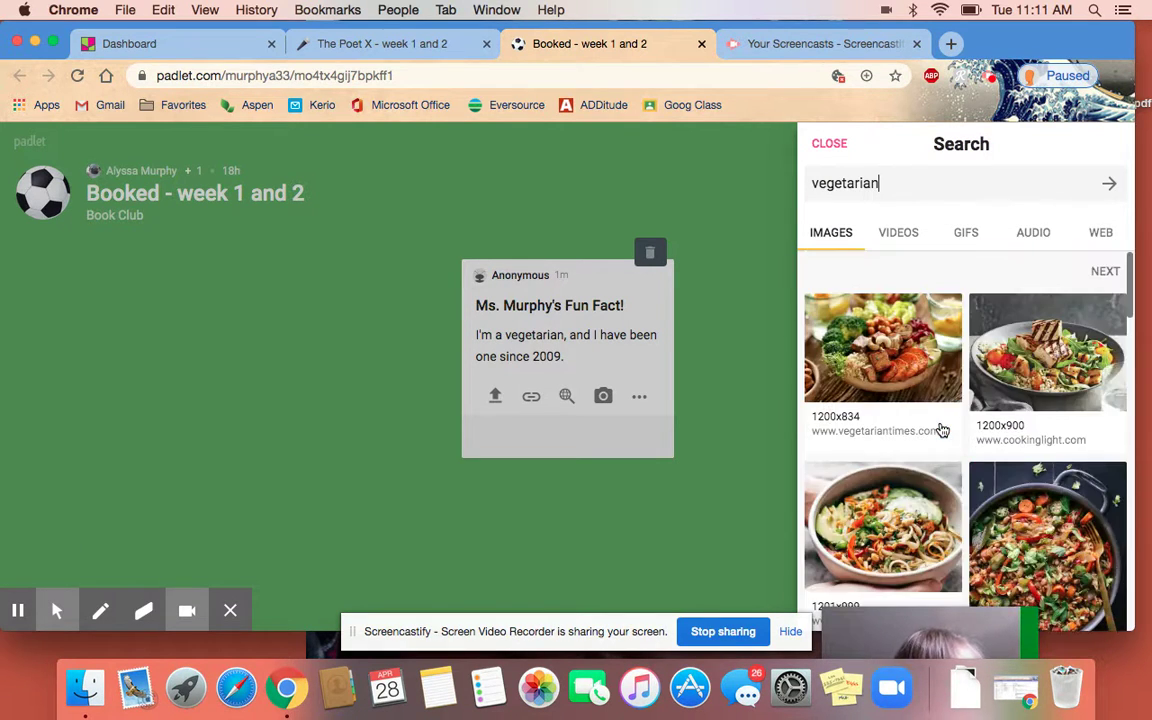
{"action": "double_click", "coordinate": [880, 183]}
{"action": "left_click", "coordinate": [880, 183]}
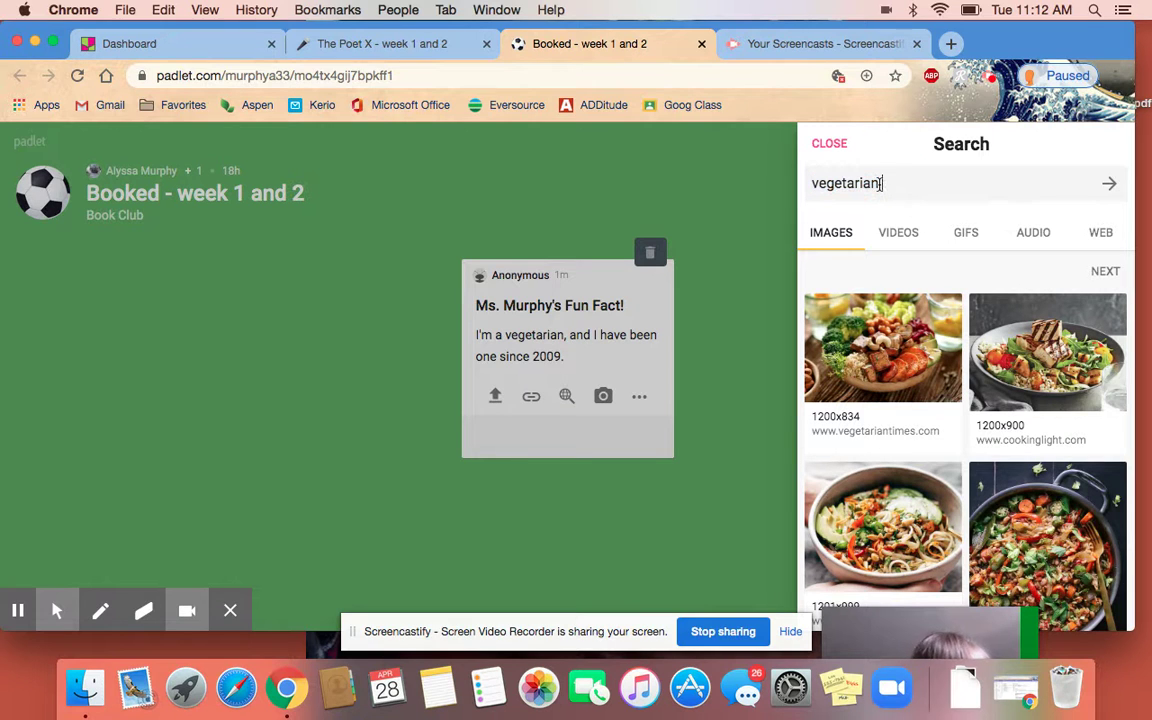
{"action": "type", "text": "tacos"}
{"action": "key", "text": "Return"}
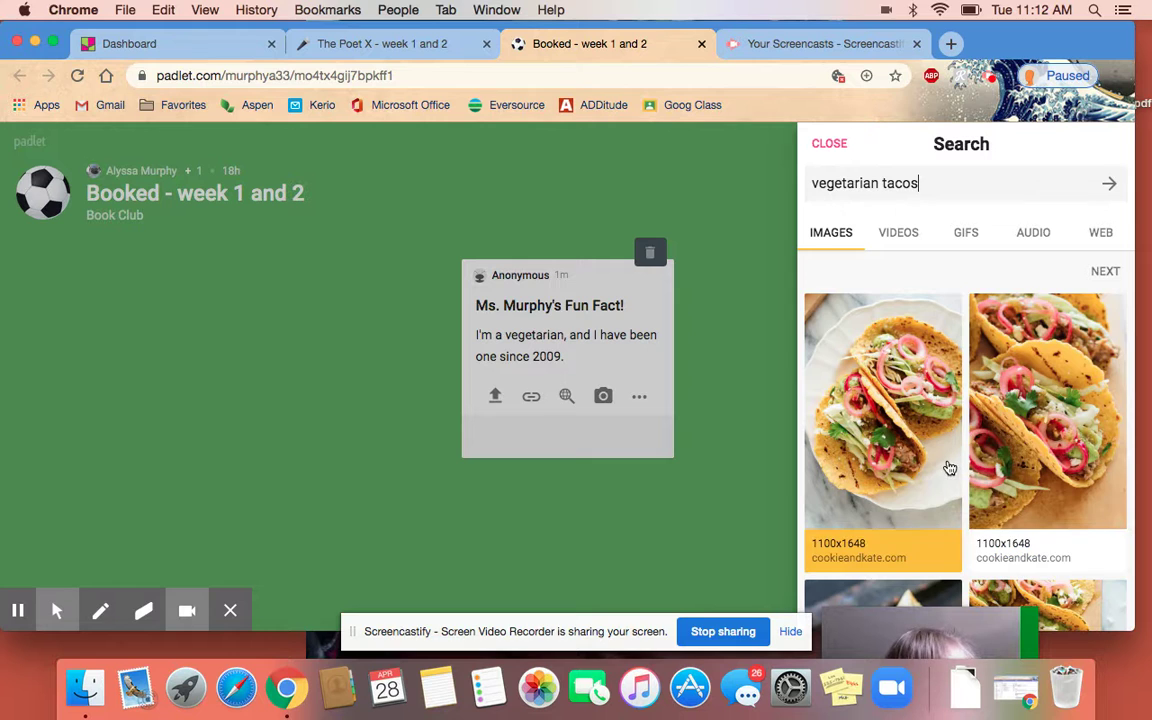
{"action": "scroll", "coordinate": [946, 465], "scroll_direction": "down", "scroll_amount": 5}
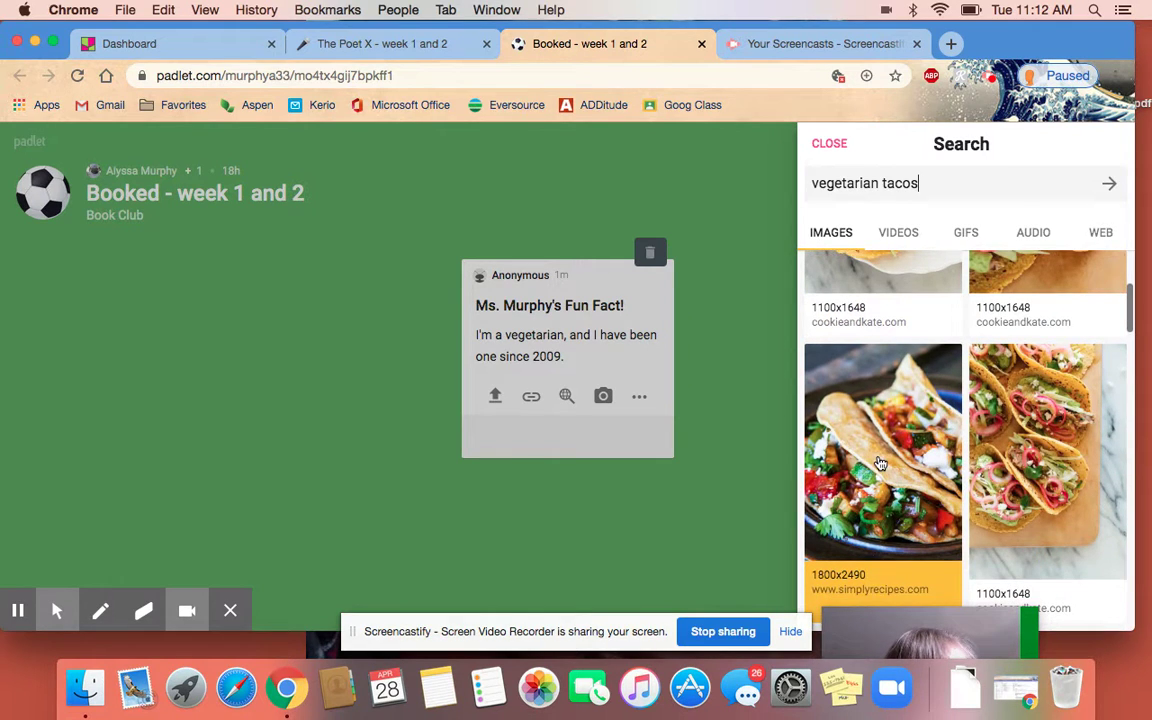
{"action": "left_click", "coordinate": [877, 463]}
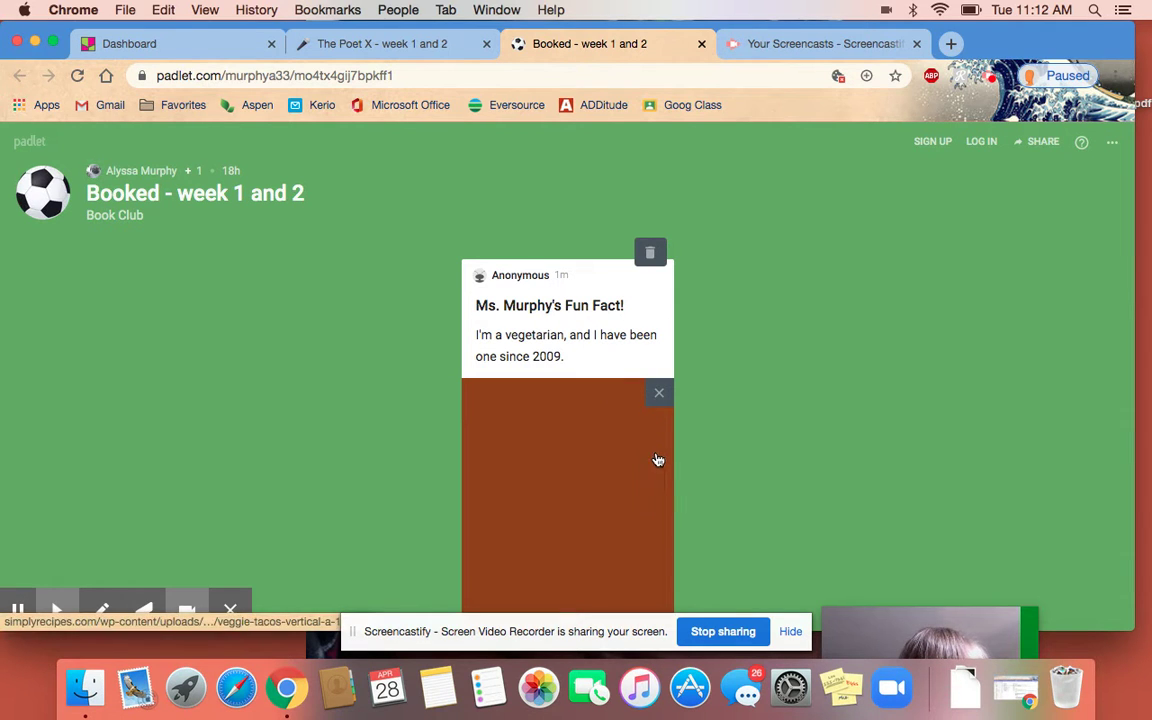
- Scroll the board while the taco photo finishes uploading beneath the post text
{"action": "scroll", "coordinate": [681, 468], "scroll_direction": "down", "scroll_amount": 5}
{"action": "scroll", "coordinate": [681, 468], "scroll_direction": "up", "scroll_amount": 3}
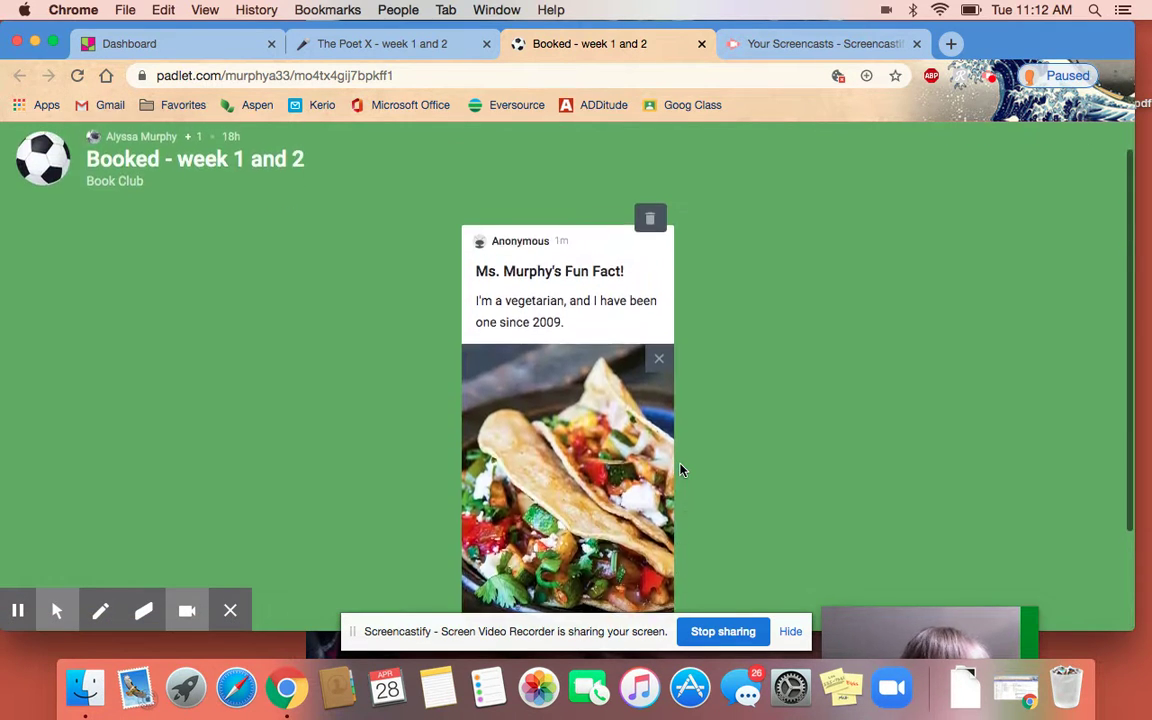
{"action": "scroll", "coordinate": [681, 470], "scroll_direction": "down", "scroll_amount": 2}
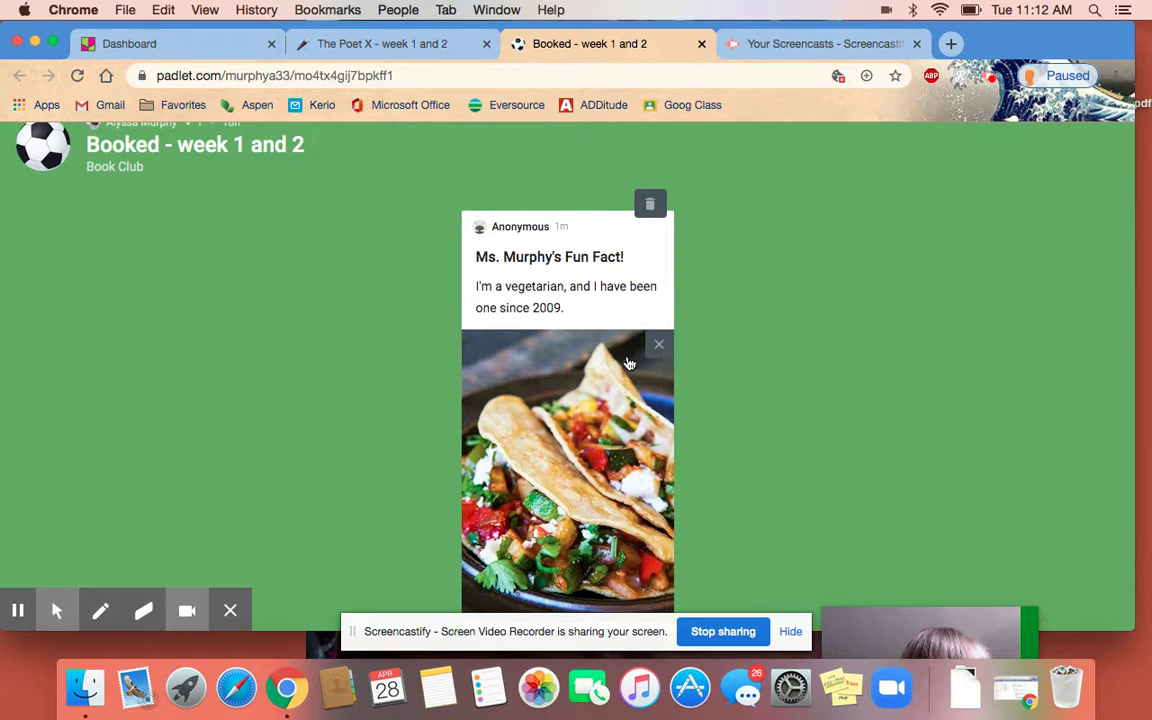
{"action": "scroll", "coordinate": [600, 380], "scroll_direction": "down", "scroll_amount": 3}
{"action": "scroll", "coordinate": [628, 364], "scroll_direction": "up", "scroll_amount": 3}
{"action": "scroll", "coordinate": [630, 380], "scroll_direction": "down", "scroll_amount": 3}
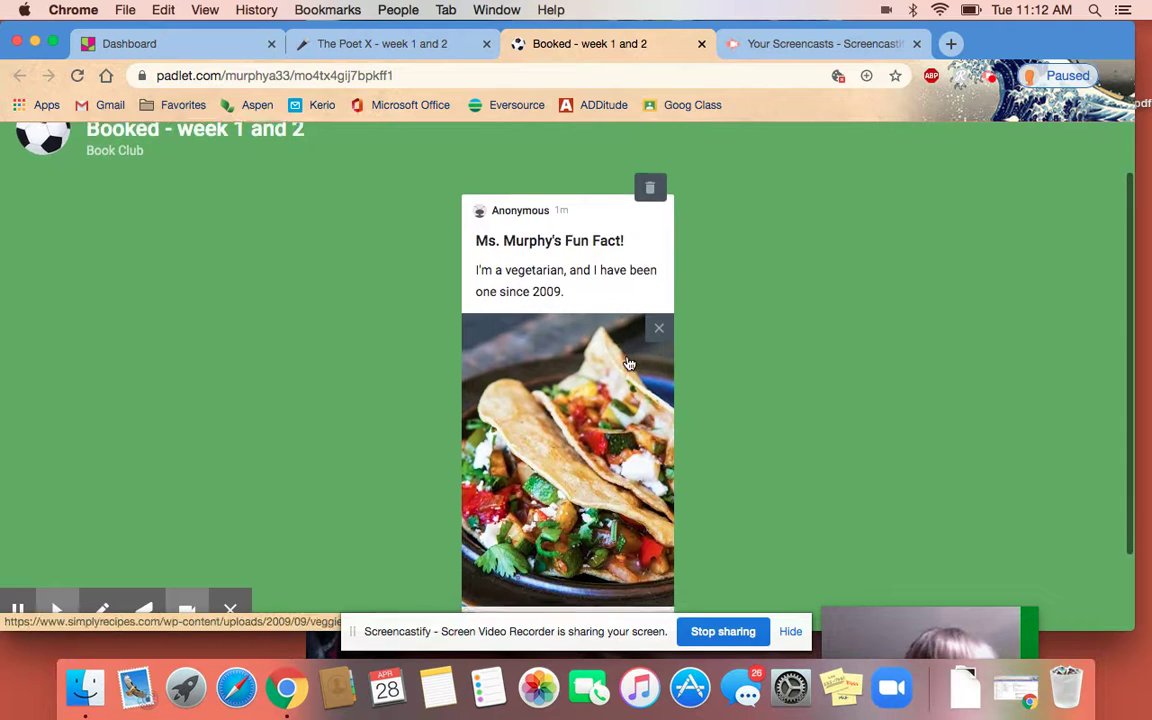
{"action": "scroll", "coordinate": [639, 457], "scroll_direction": "up", "scroll_amount": 5}
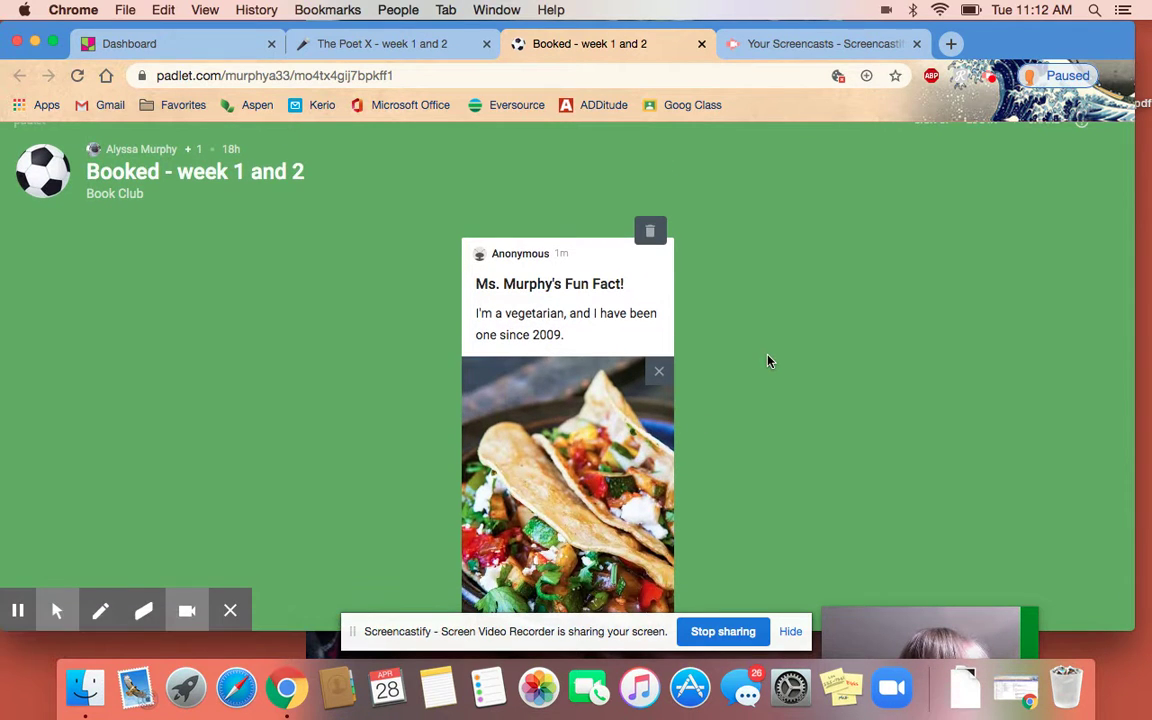
{"action": "scroll", "coordinate": [768, 361], "scroll_direction": "up", "scroll_amount": 1}
{"action": "scroll", "coordinate": [744, 338], "scroll_direction": "down", "scroll_amount": 4}
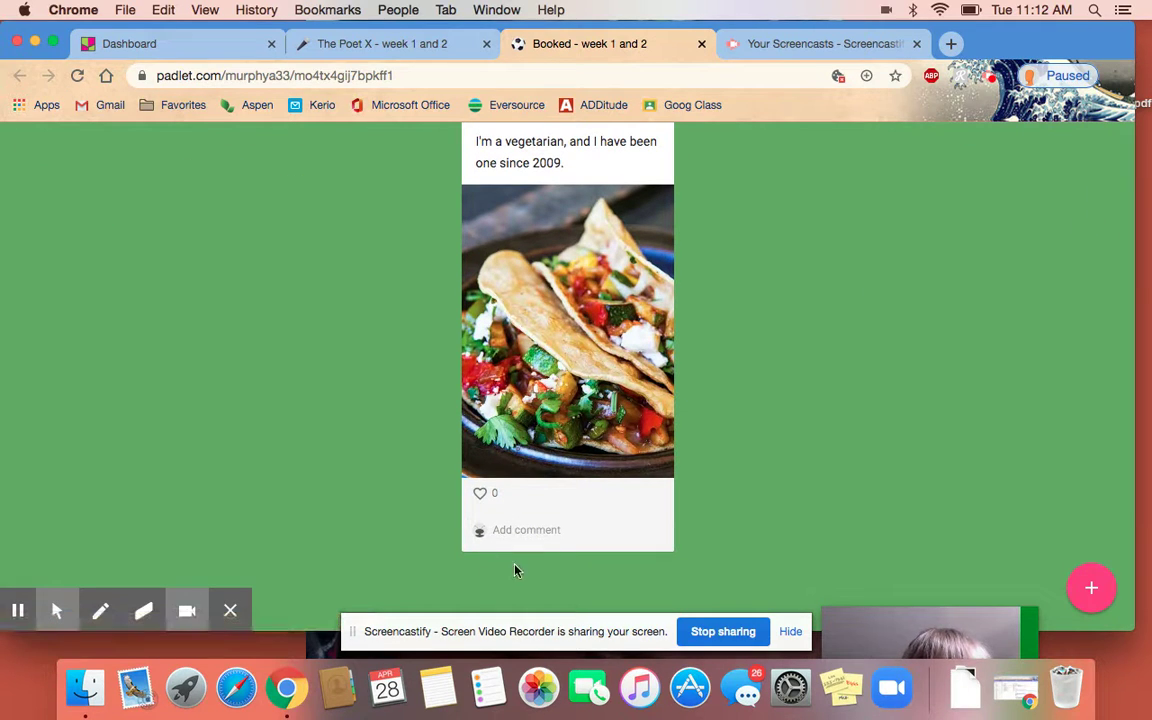
- Click into the post's comment area and review the published post with its taco photo
{"action": "left_click", "coordinate": [506, 528]}
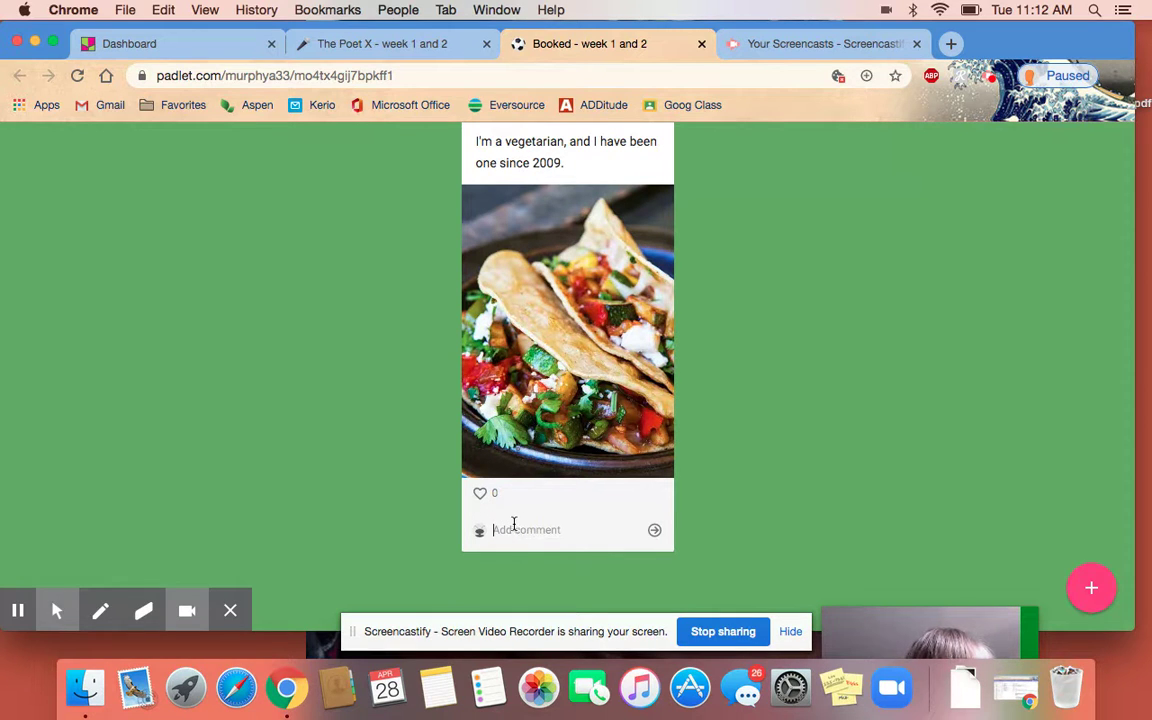
{"action": "scroll", "coordinate": [525, 527], "scroll_direction": "up", "scroll_amount": 1}
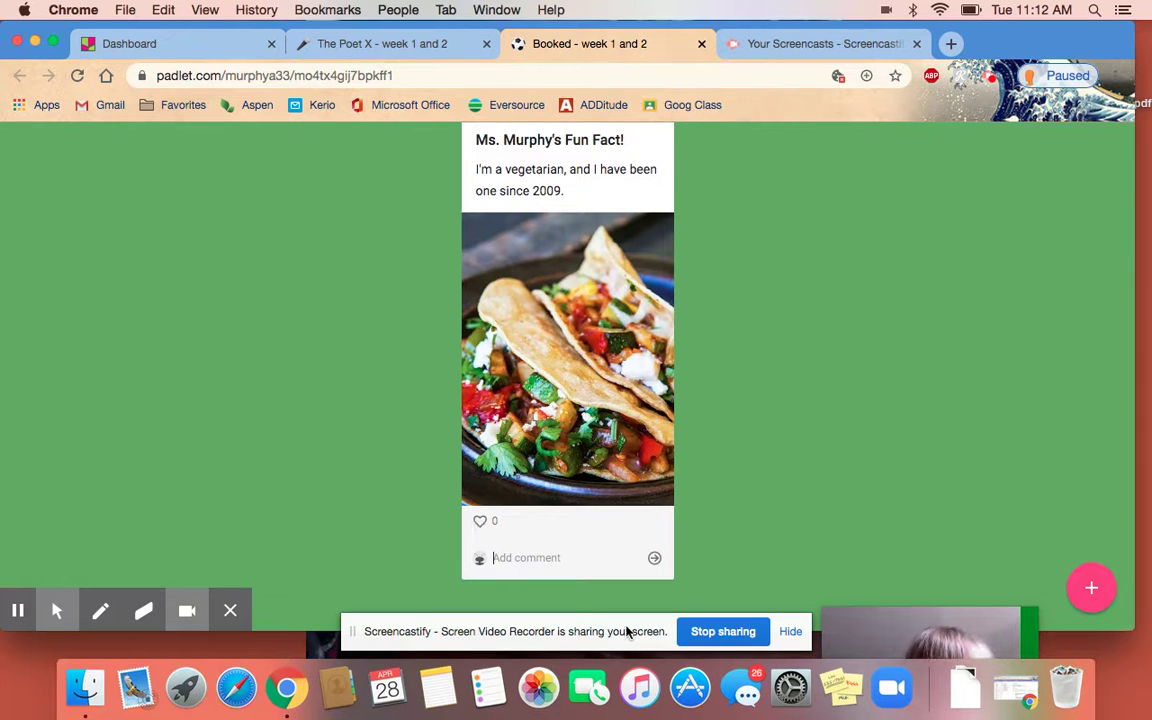
{"action": "left_click", "coordinate": [586, 550]}
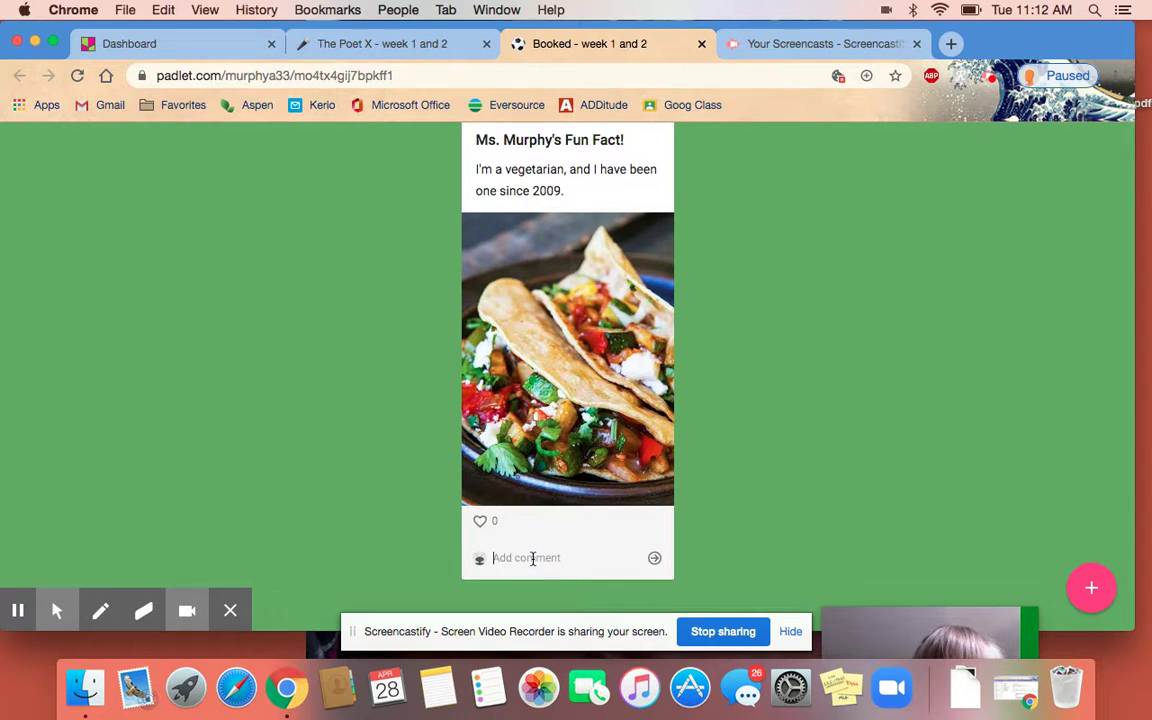
{"action": "scroll", "coordinate": [694, 437], "scroll_direction": "up", "scroll_amount": 3}
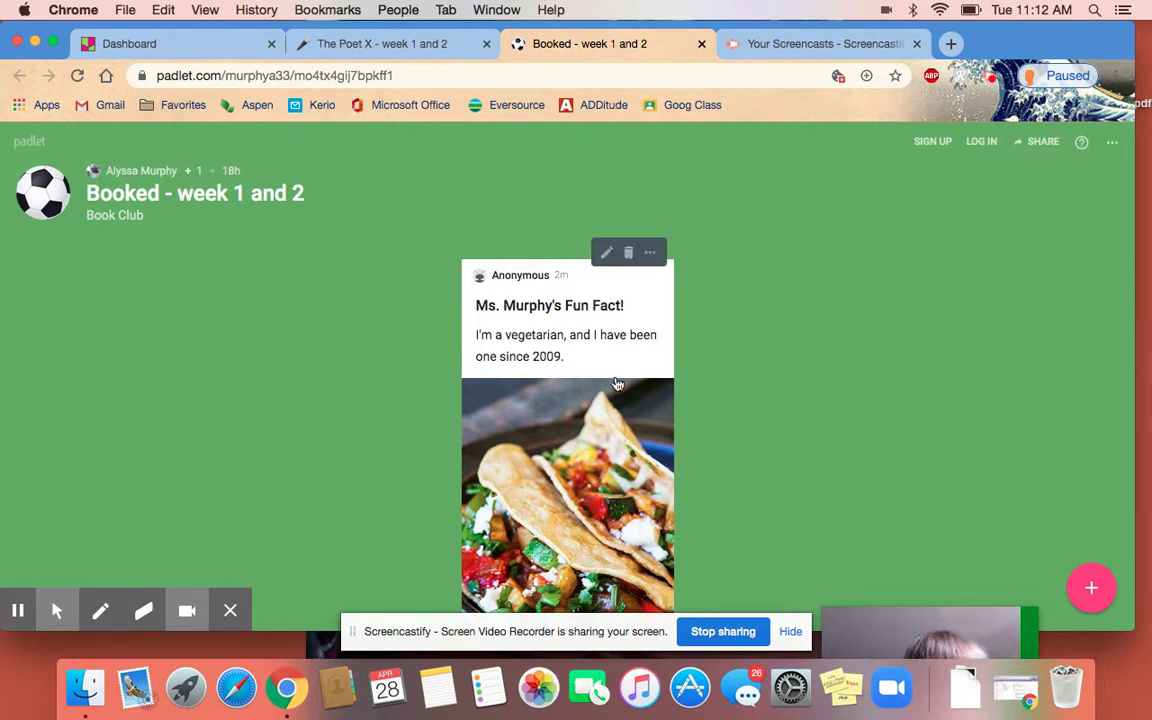
{"action": "scroll", "coordinate": [577, 428], "scroll_direction": "down", "scroll_amount": 2}
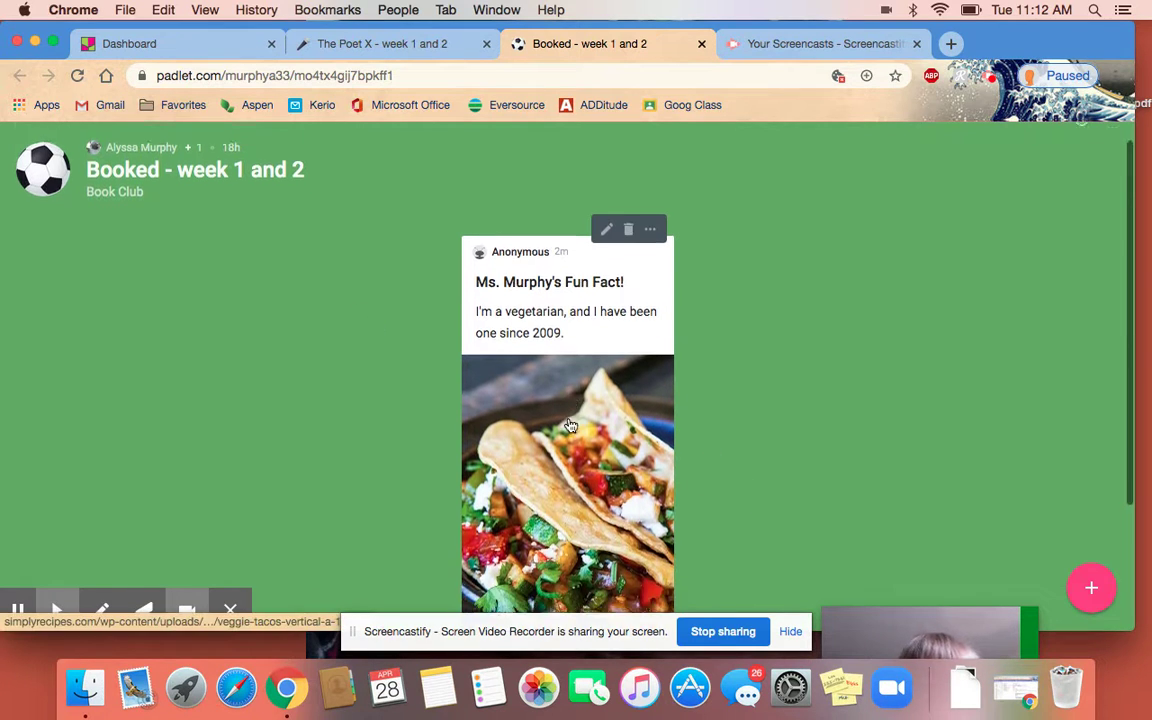